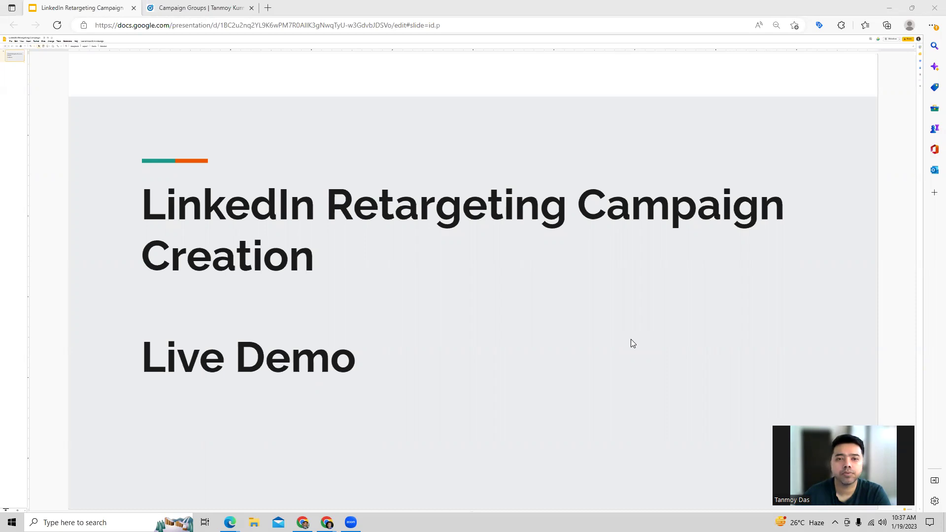
Step: Switch from the Slides title slide to the Campaign Manager campaign groups tab
left_click(192, 6)
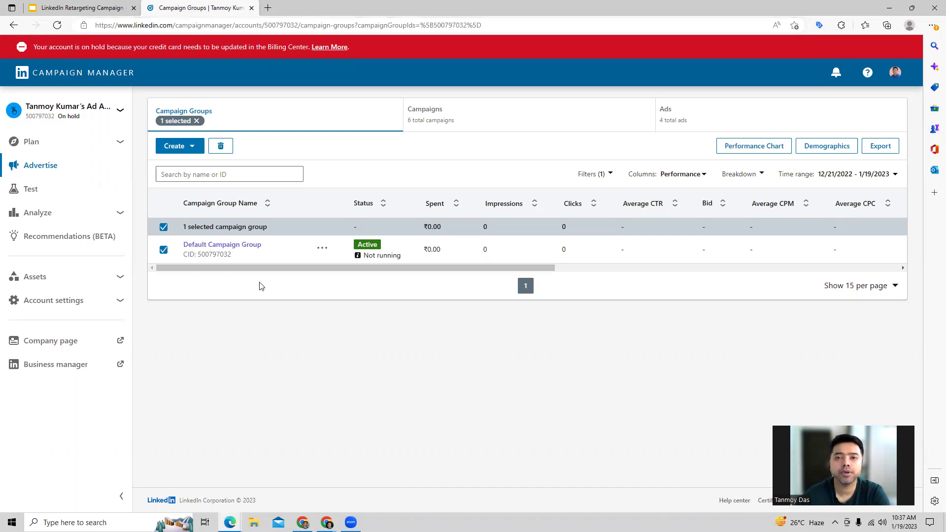
Step: Open Default Campaign Group and start a new campaign via Create > Campaign
left_click(250, 250)
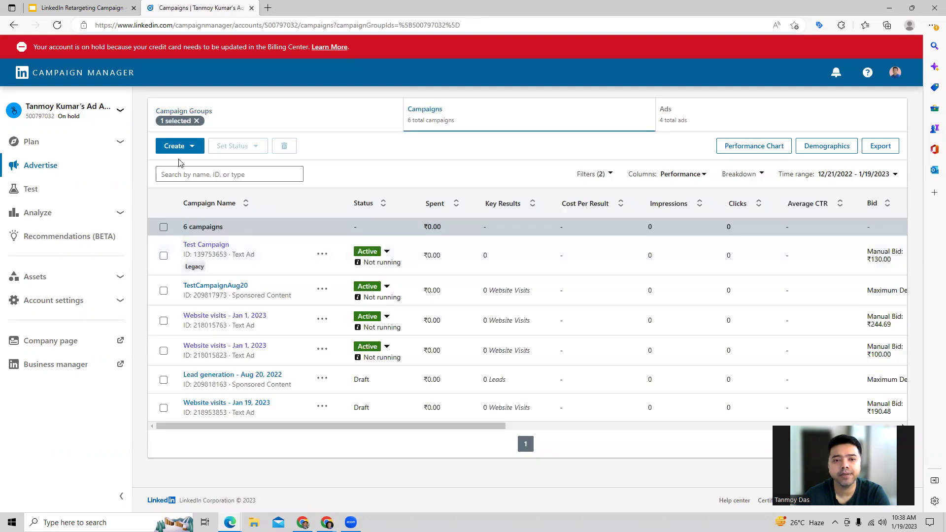
left_click(182, 146)
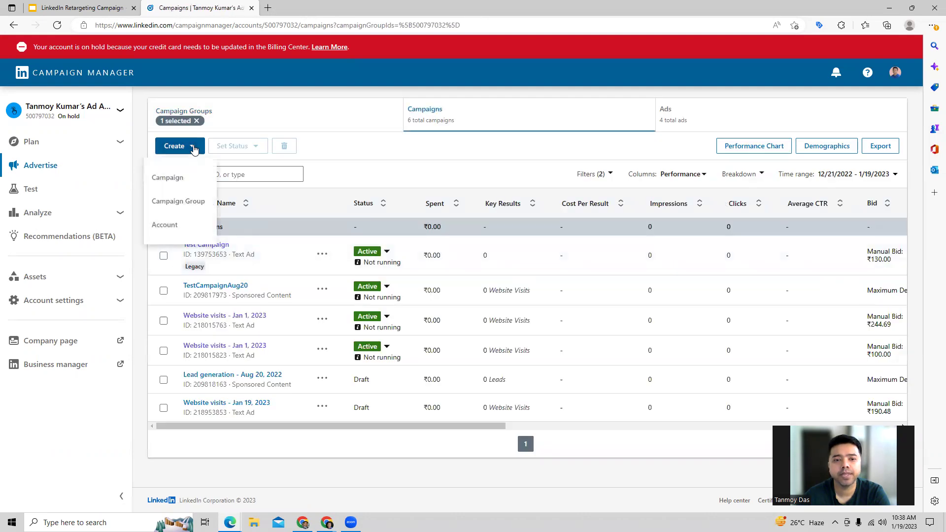
left_click(174, 186)
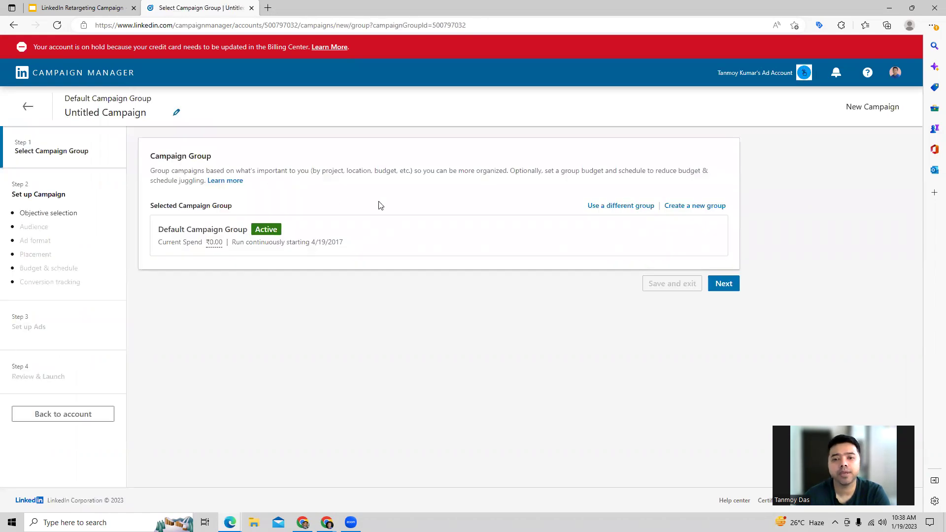
Step: Keep Default Campaign Group and choose Website visits as the campaign objective
left_click(722, 284)
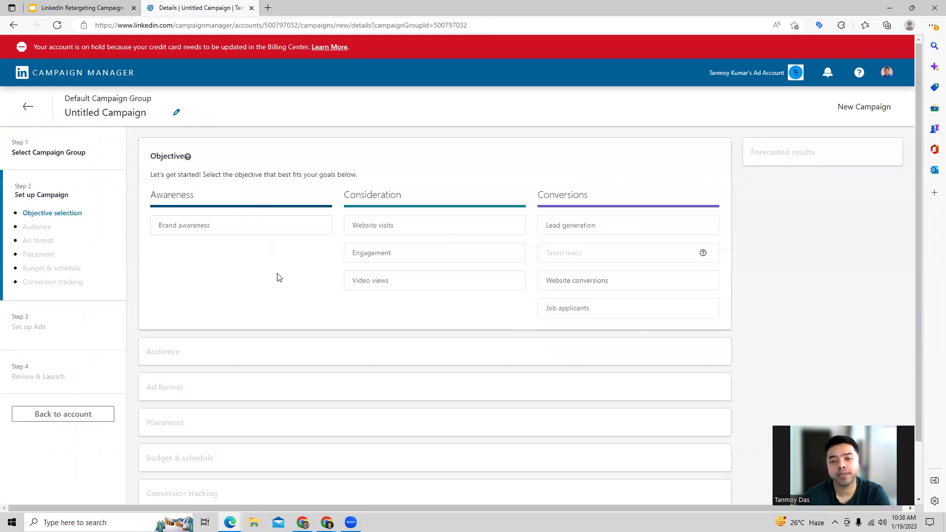
left_click(380, 232)
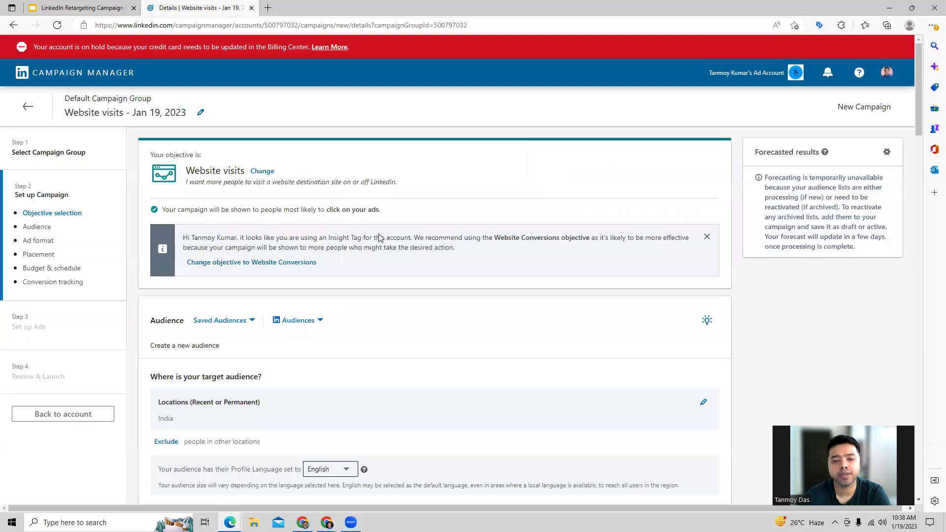
scroll(402, 279, "down", 2)
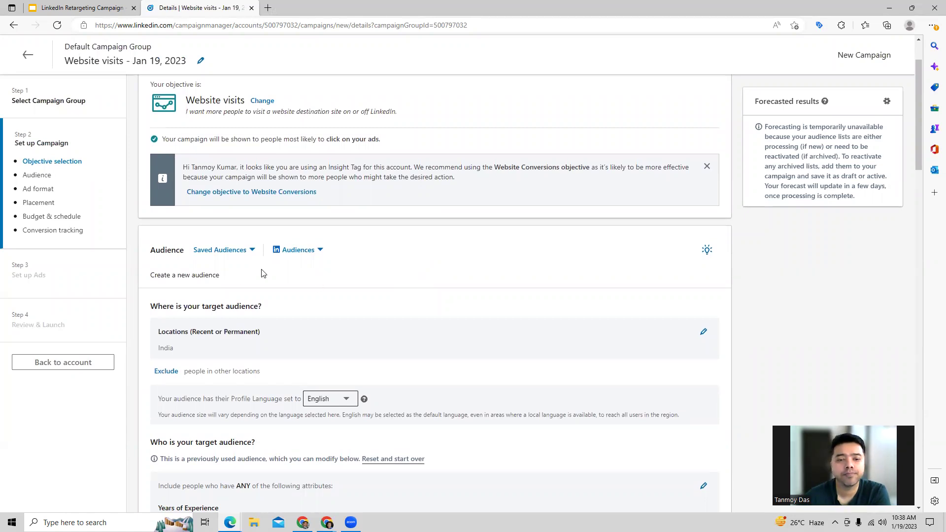
scroll(288, 294, "down", 2)
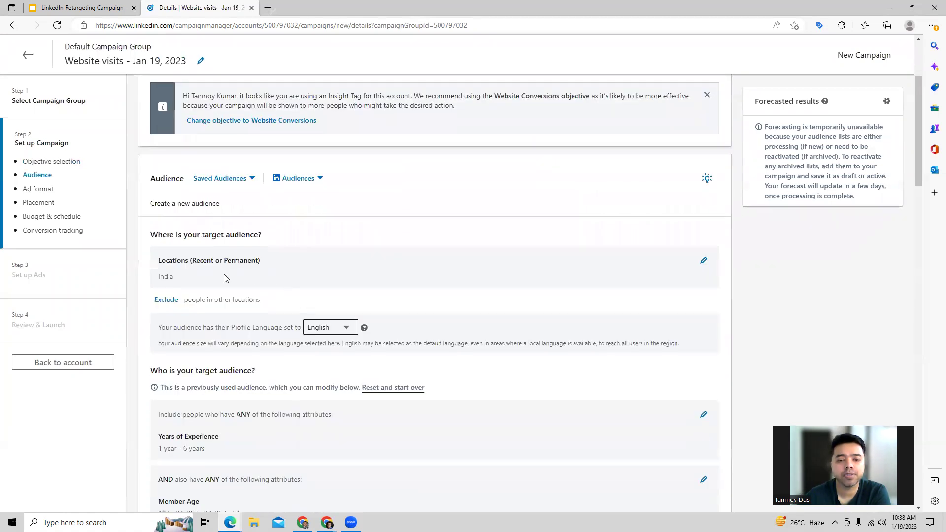
Step: Add Australia to the target locations alongside India
left_click(703, 260)
left_click(209, 298)
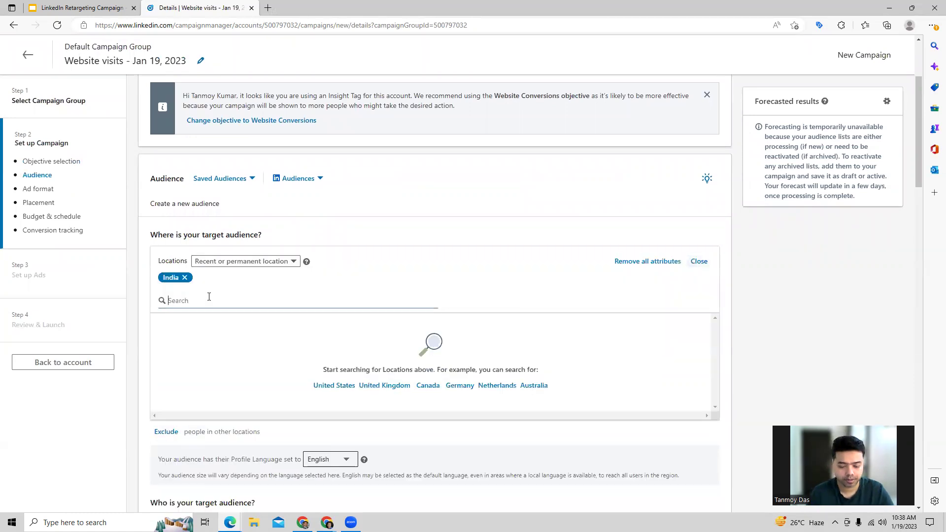
type("austra")
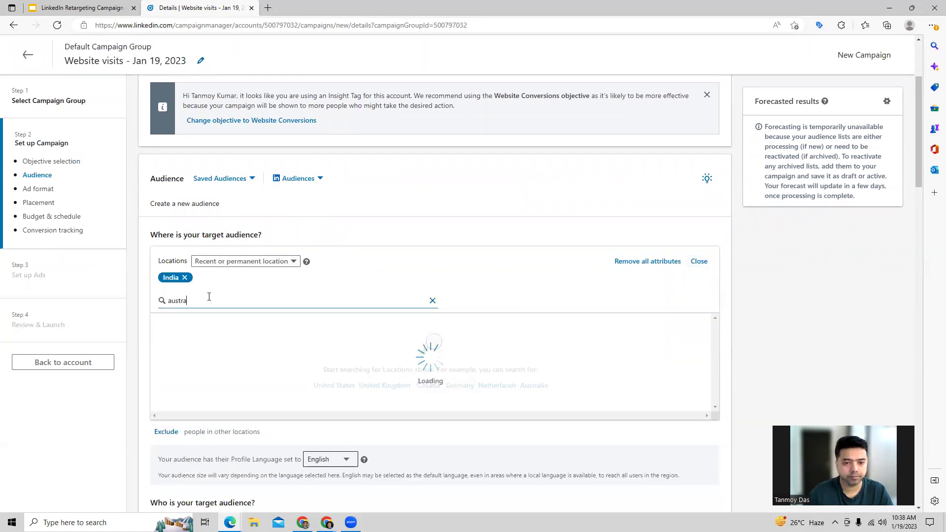
left_click(162, 323)
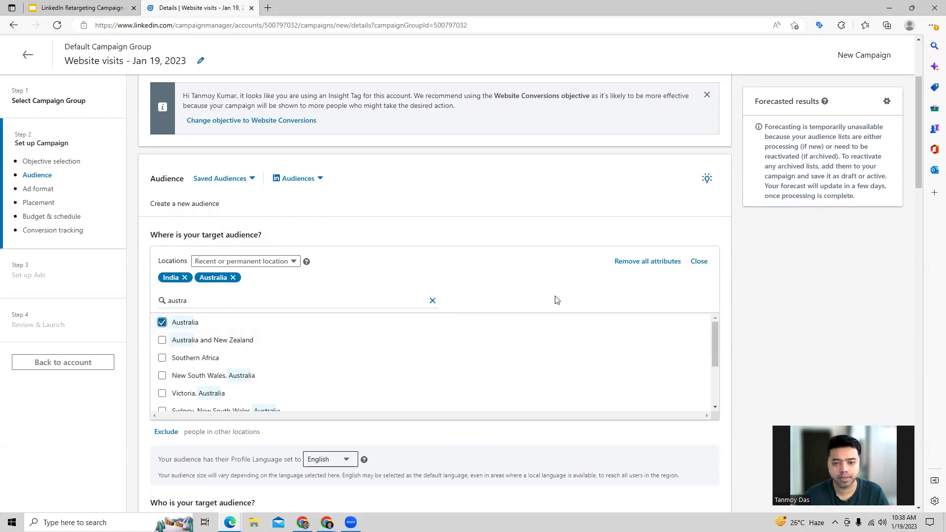
left_click(699, 261)
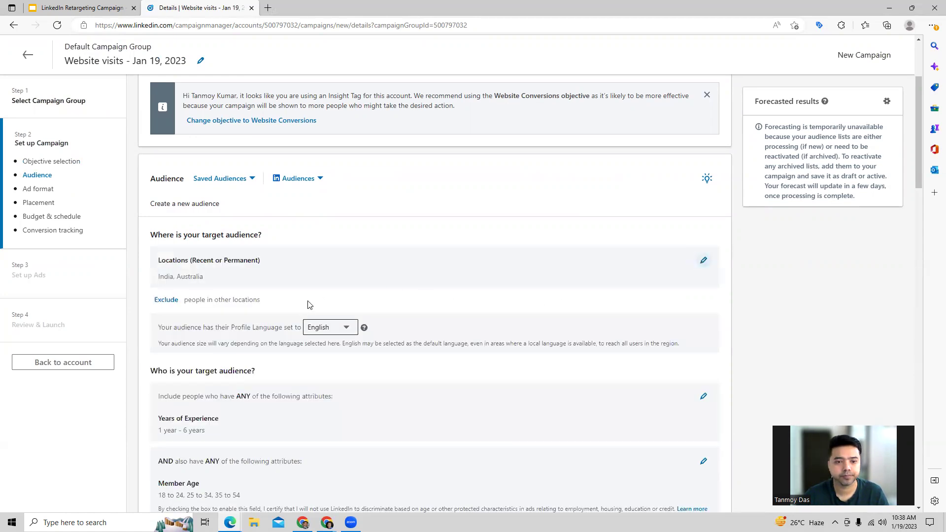
scroll(257, 335, "down", 3)
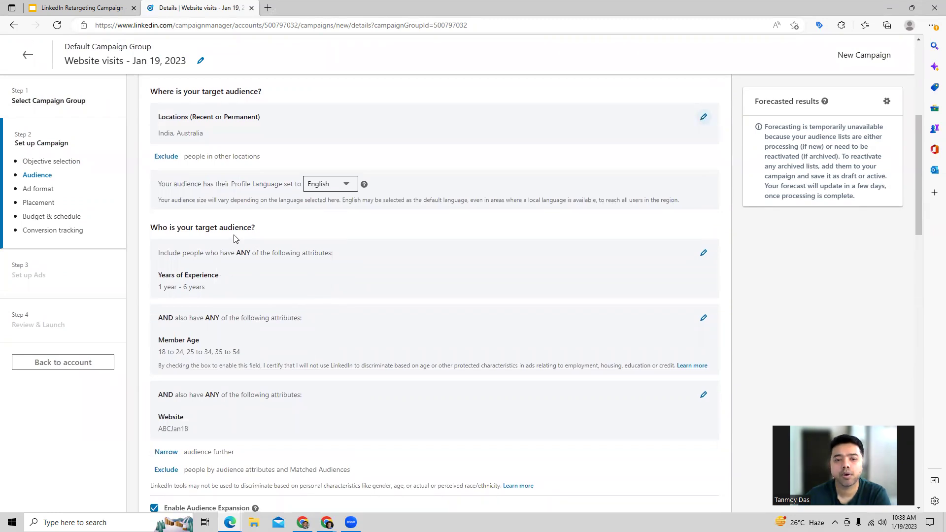
Step: Add the ABCJan18 Retargeting > Website audience as an alternative to 1–6 years of experience
left_click(703, 253)
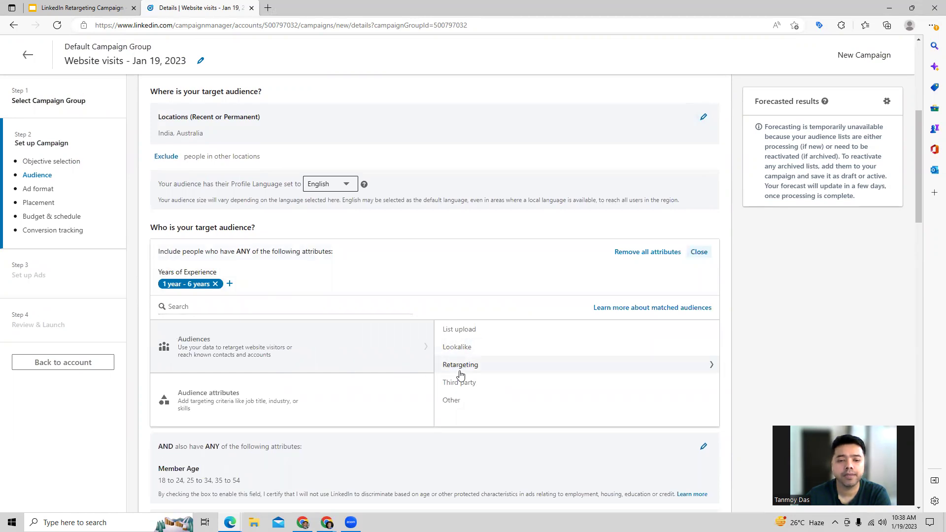
left_click(227, 398)
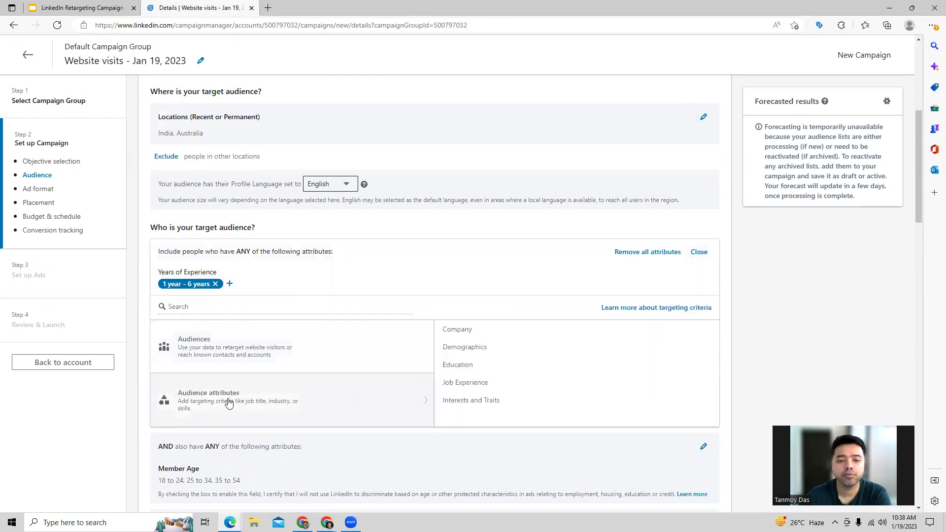
left_click(322, 355)
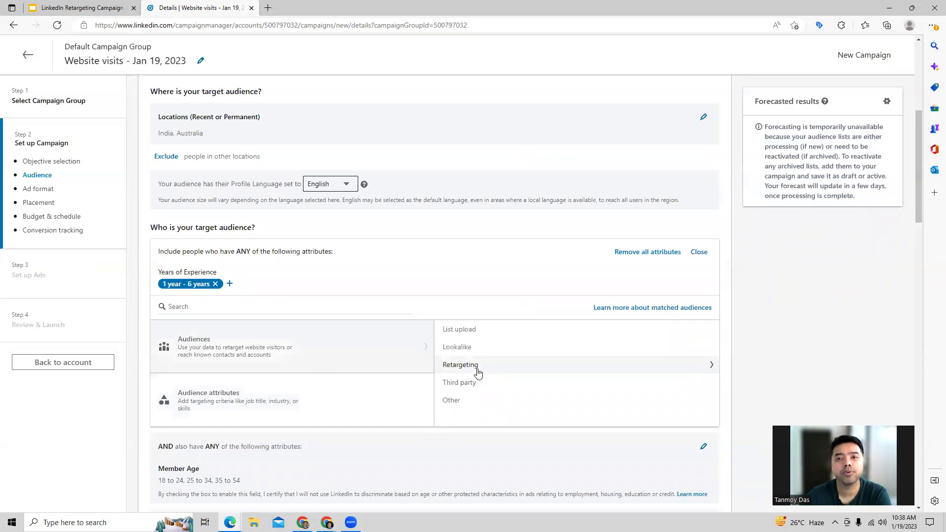
left_click(478, 367)
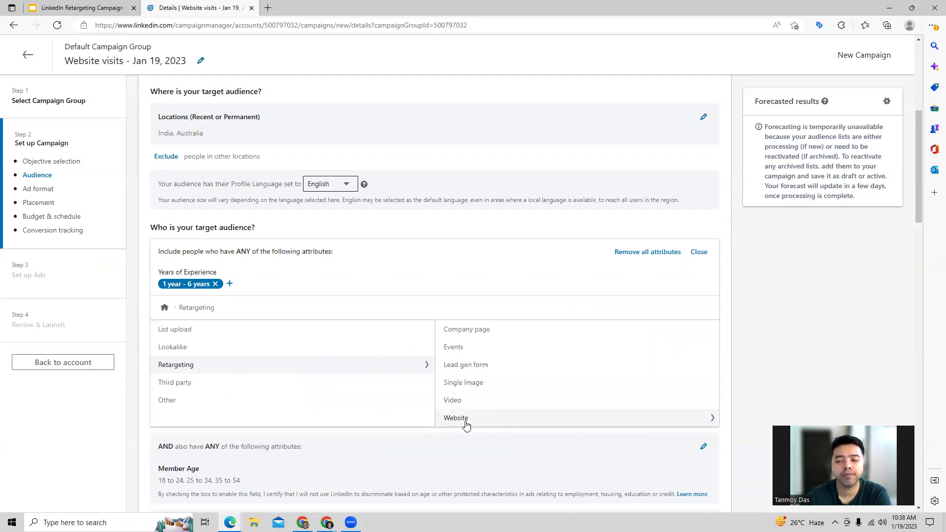
left_click(481, 420)
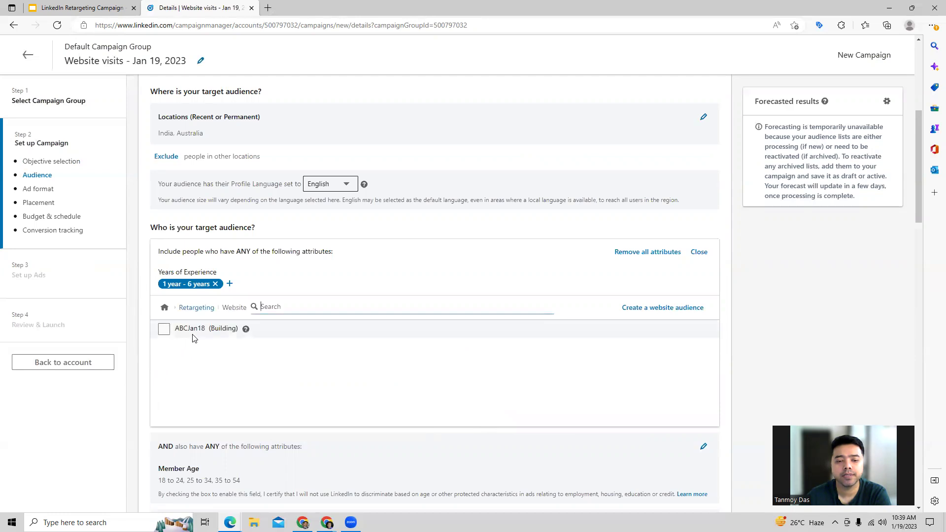
mouse_move(193, 331)
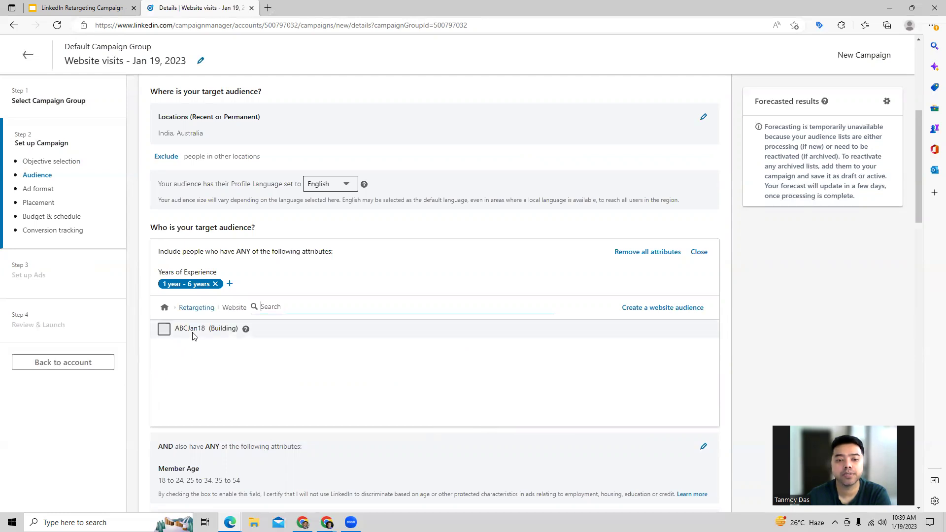
left_click(193, 336)
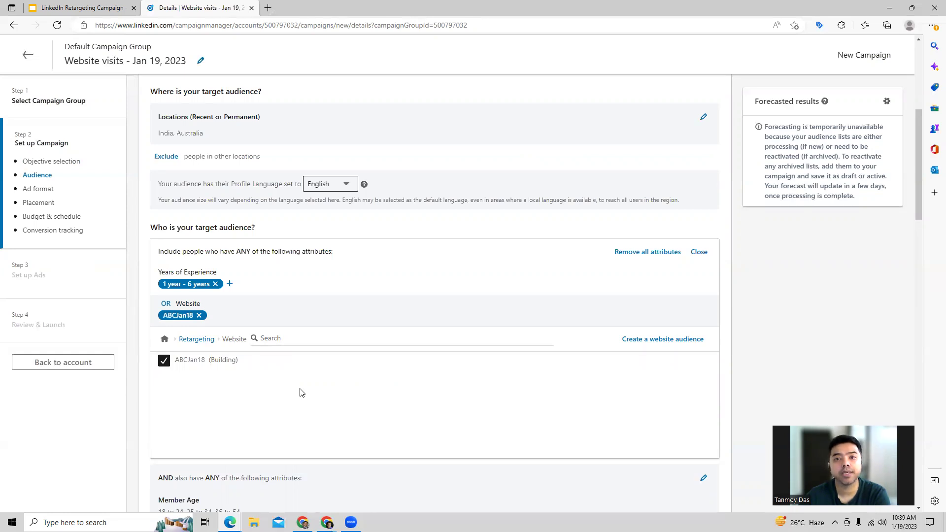
scroll(389, 320, "down", 4)
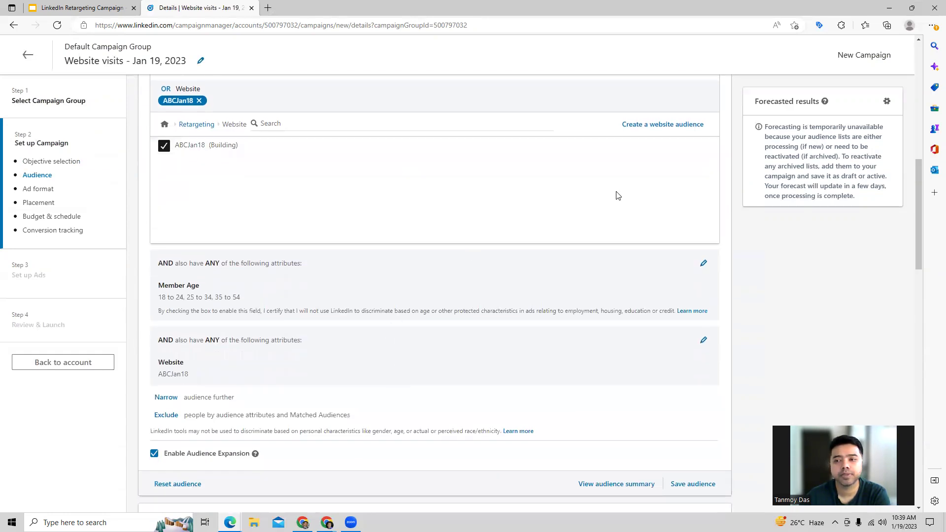
scroll(617, 196, "up", 1)
Step: Close the audience editor and select Text ad as the ad format
left_click(697, 110)
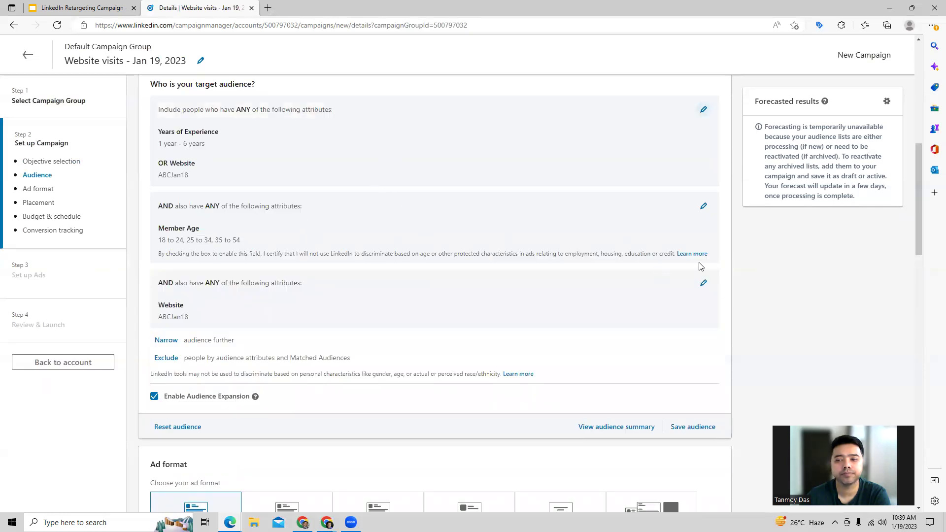
scroll(409, 266, "down", 4)
scroll(407, 243, "down", 1)
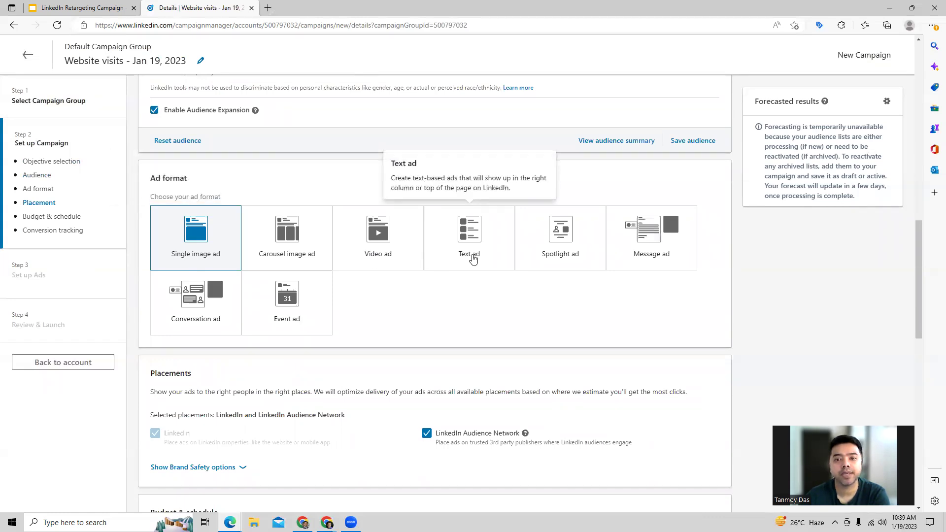
left_click(473, 260)
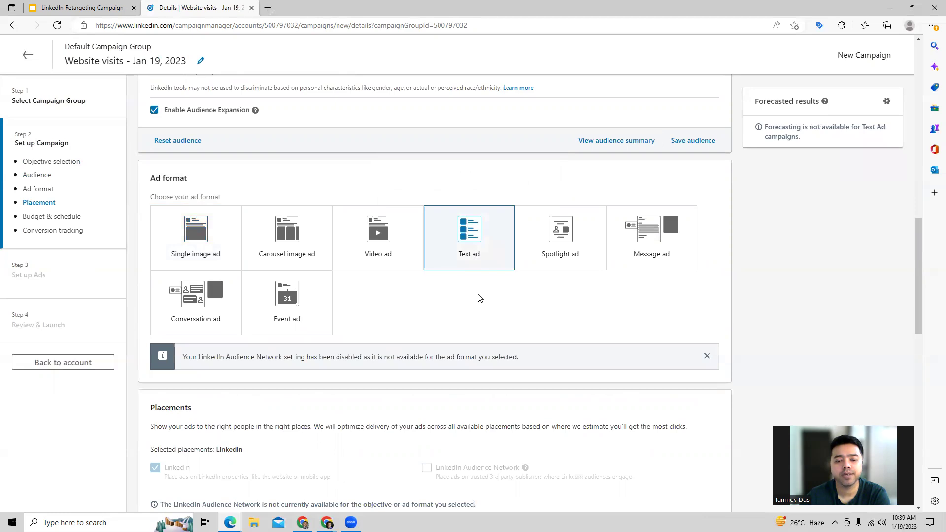
scroll(481, 298, "down", 4)
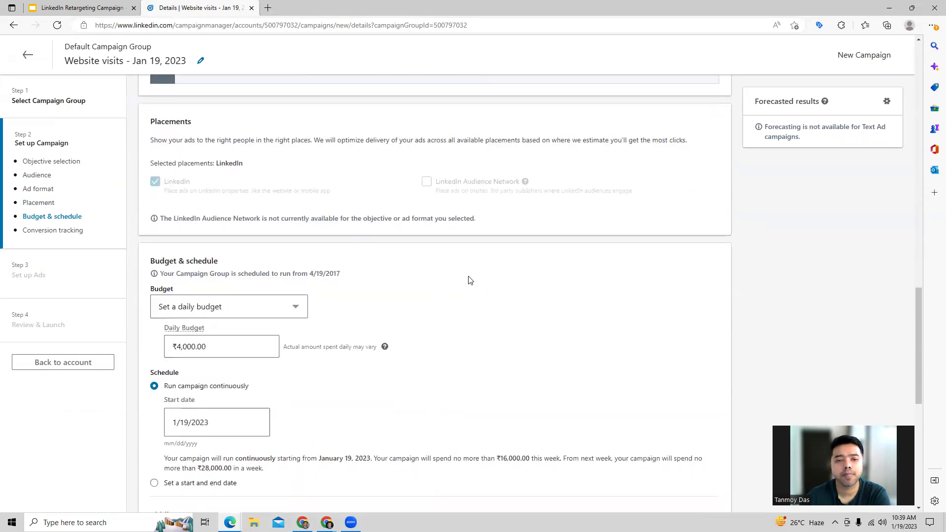
scroll(469, 279, "down", 3)
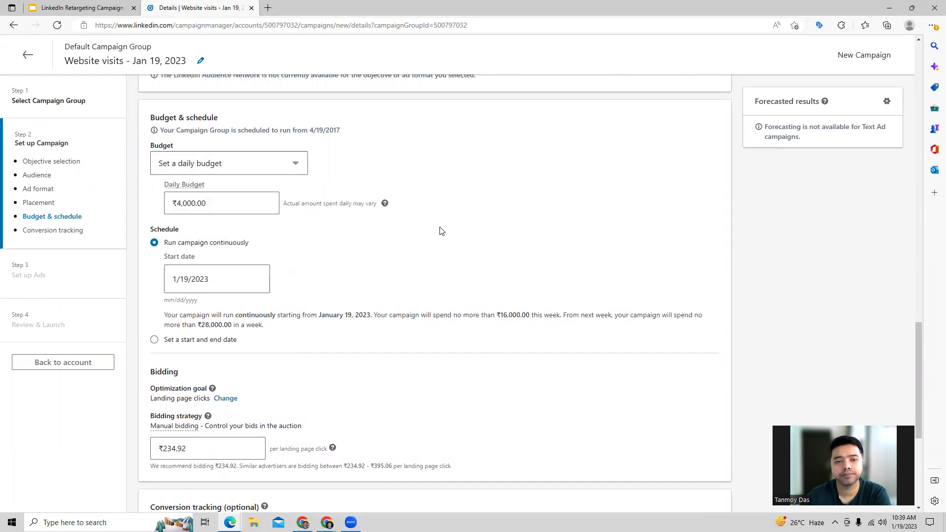
Step: Untick Purchase so only Lead Gen is tracked, then save the campaign setup
scroll(439, 230, "down", 3)
scroll(439, 230, "down", 1)
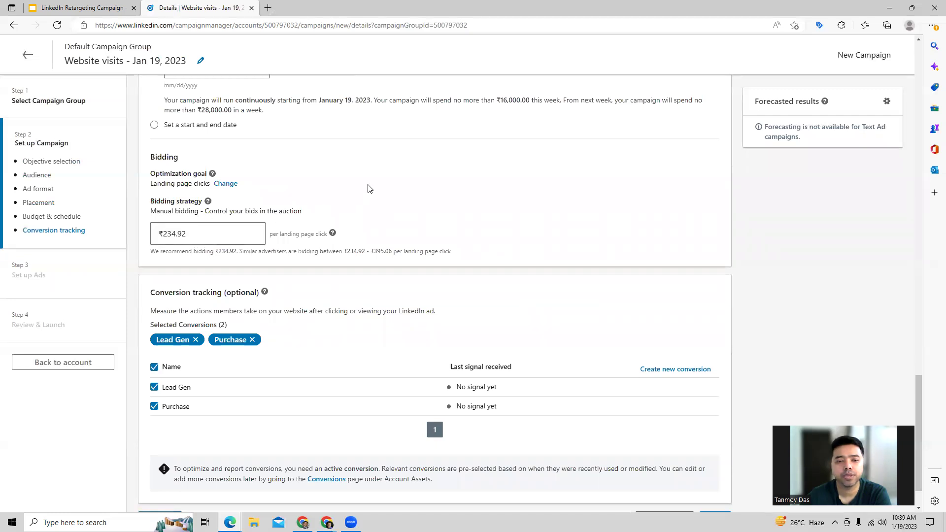
scroll(327, 326, "down", 1)
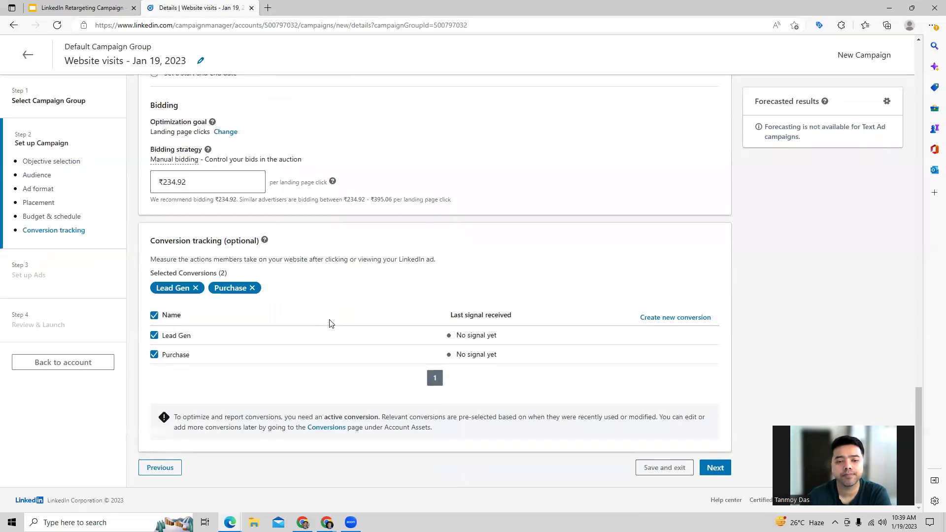
left_click(252, 287)
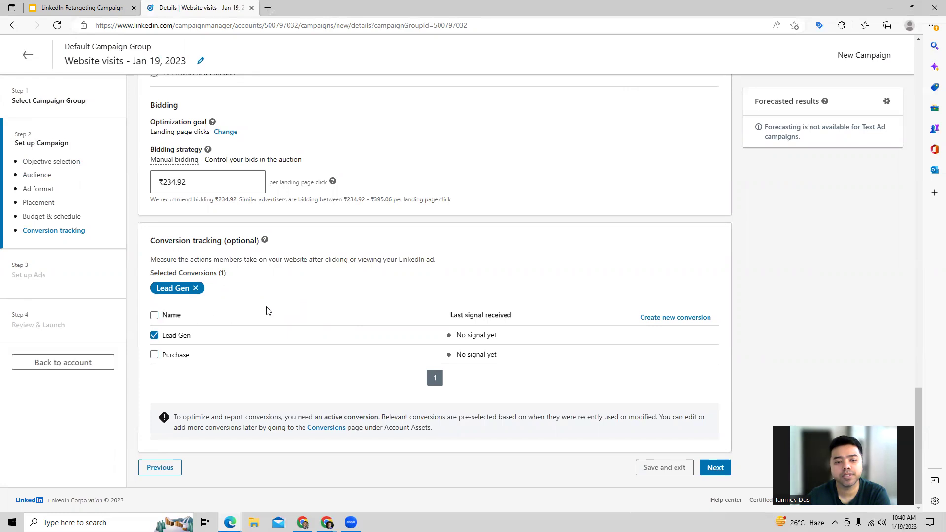
left_click(712, 473)
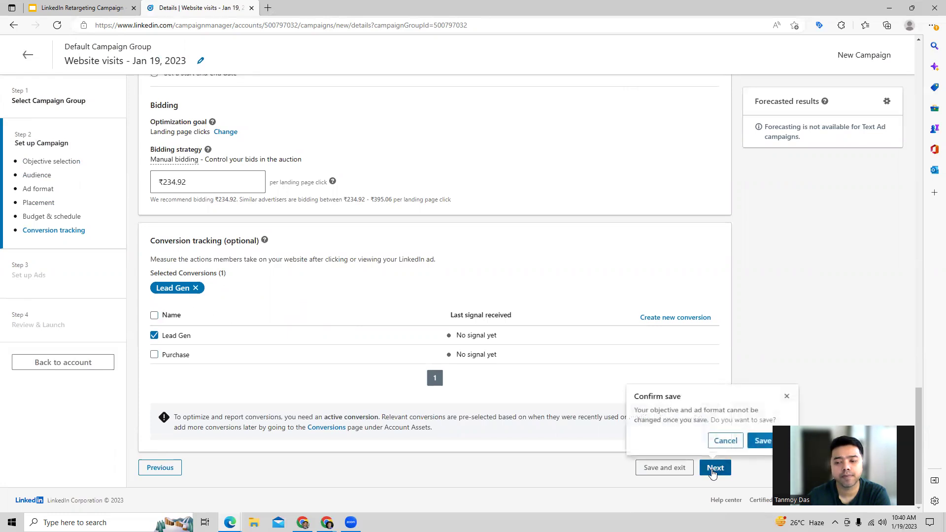
left_click(764, 443)
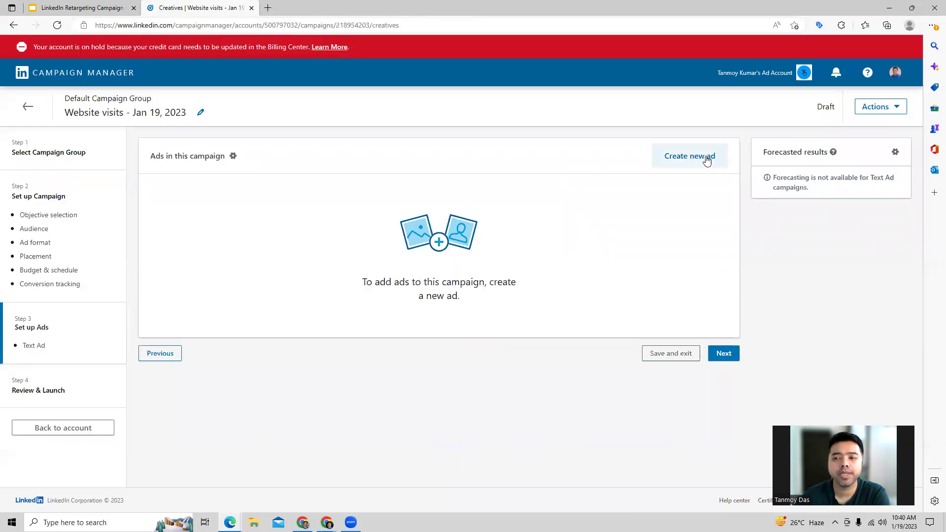
left_click(702, 156)
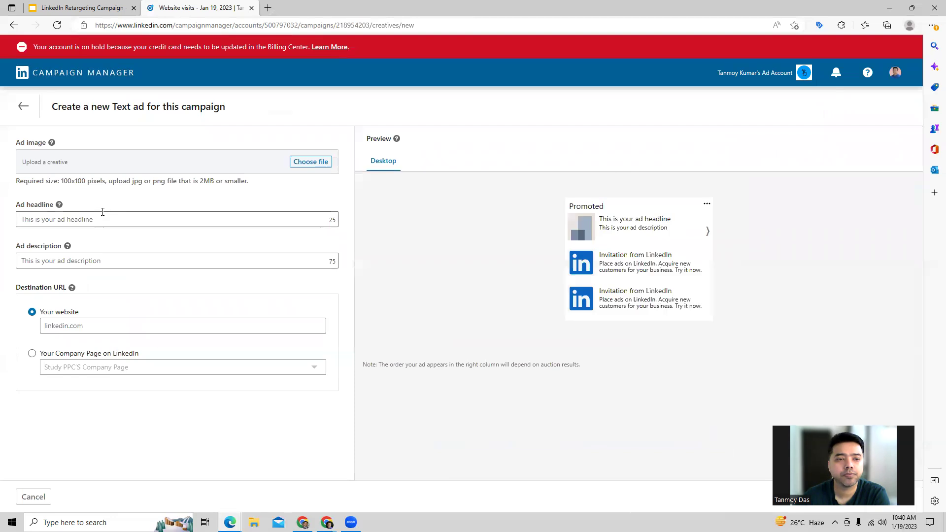
left_click(103, 212)
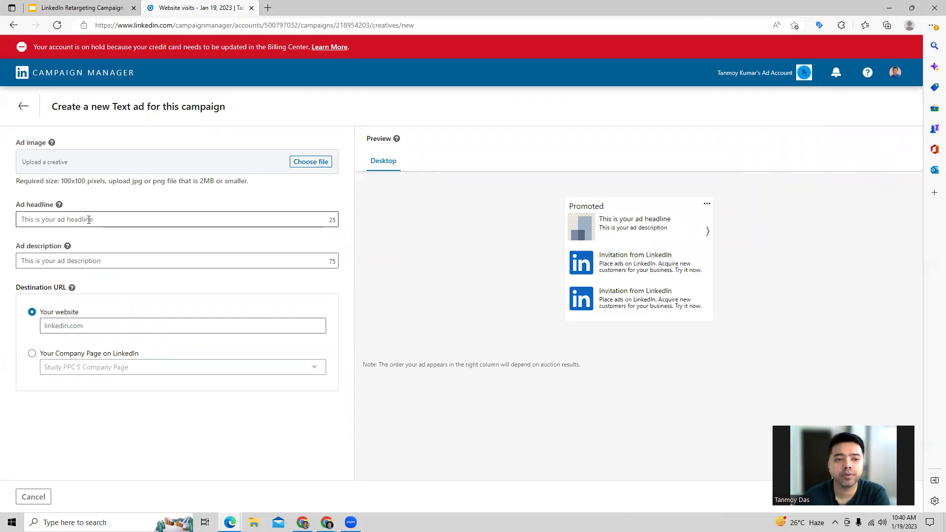
left_click(88, 219)
left_click(62, 253)
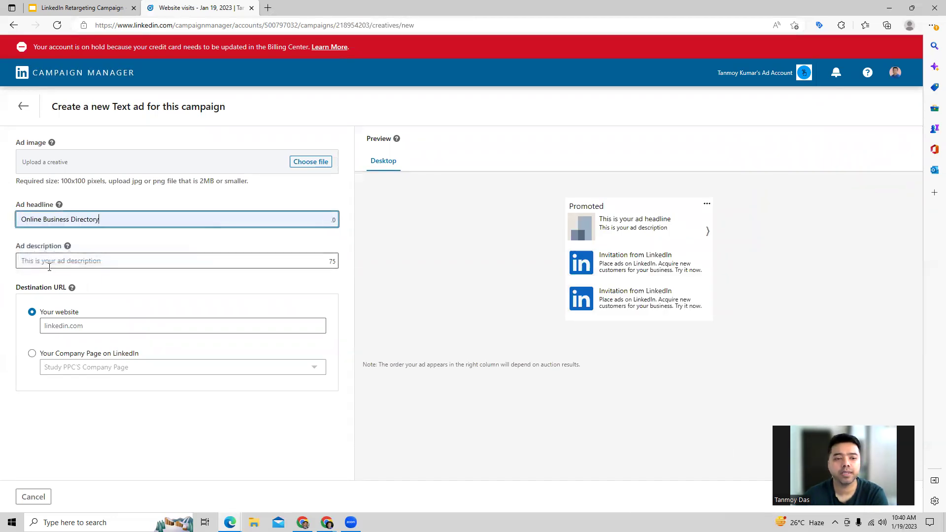
left_click(71, 257)
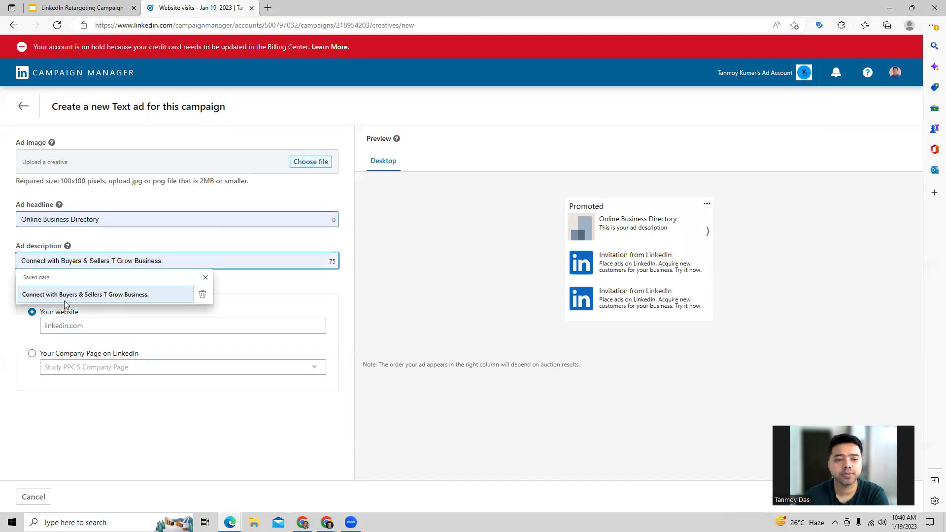
left_click(66, 294)
left_click(96, 326)
left_click(82, 362)
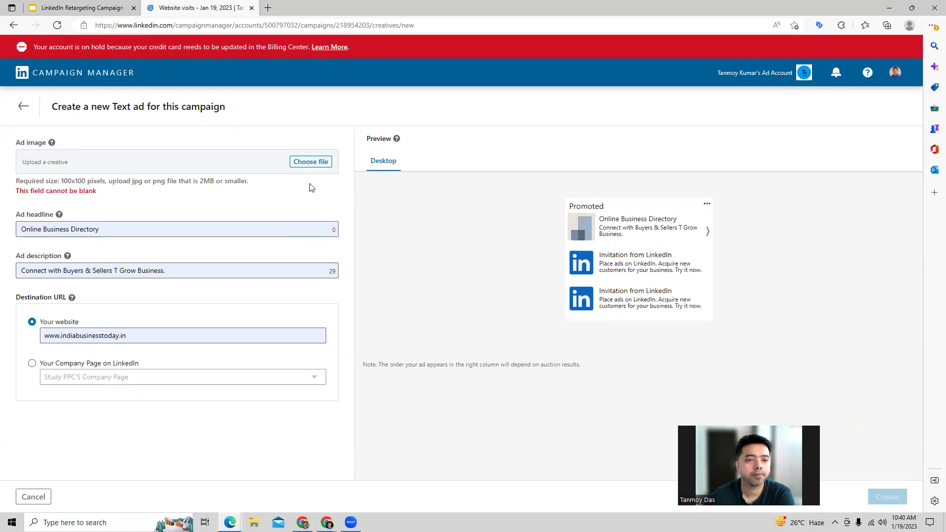
Step: Replace the first uploaded photo with Untitled design (14) as the ad image and create the ad
left_click(322, 163)
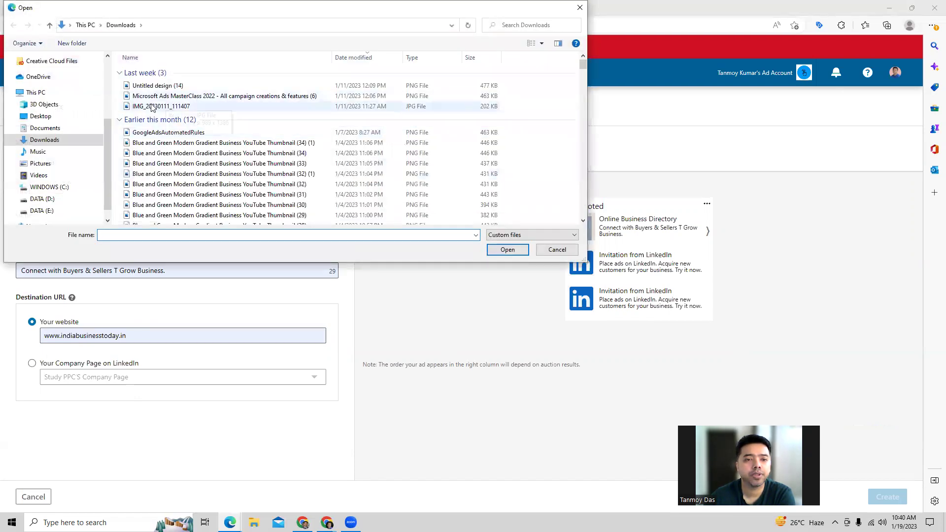
left_click(149, 107)
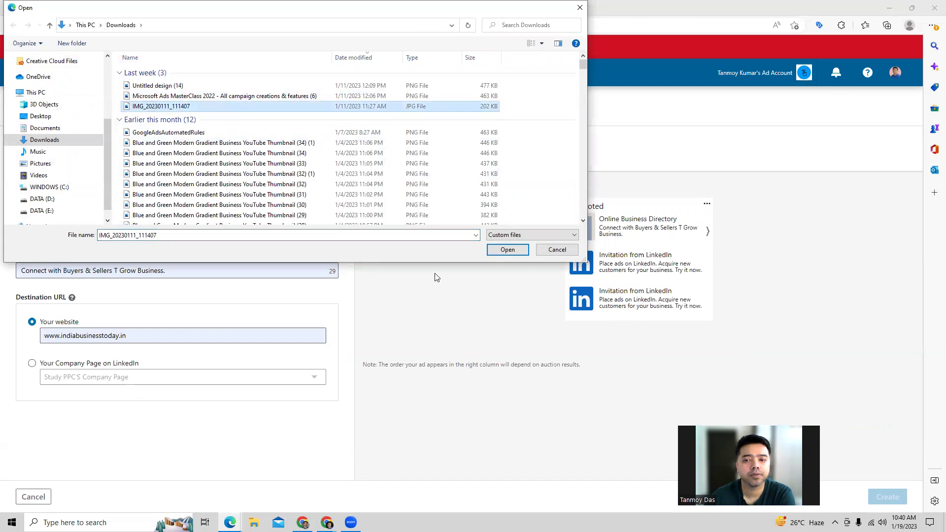
left_click(507, 249)
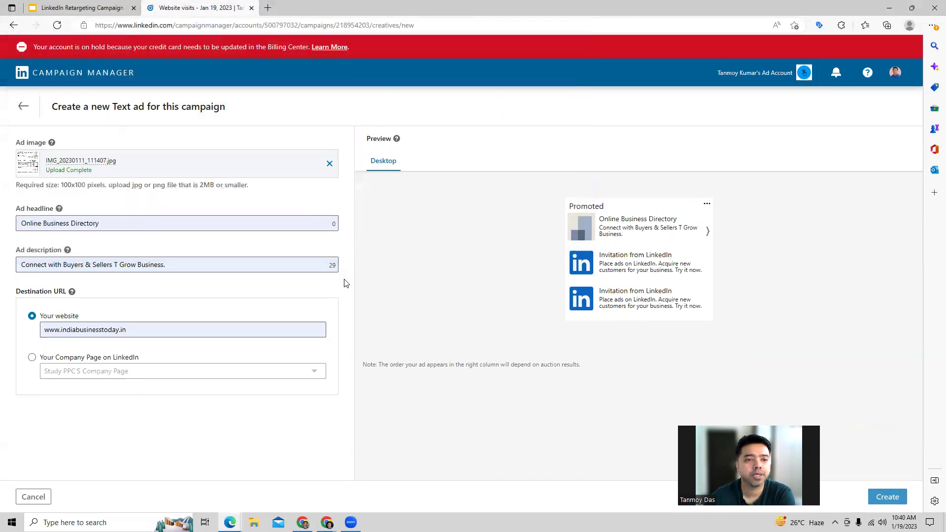
left_click(328, 164)
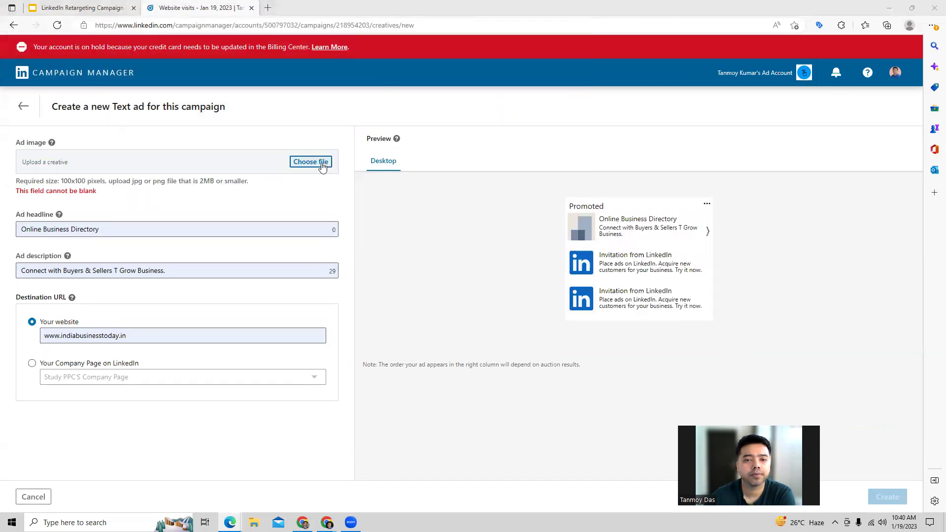
left_click(158, 86)
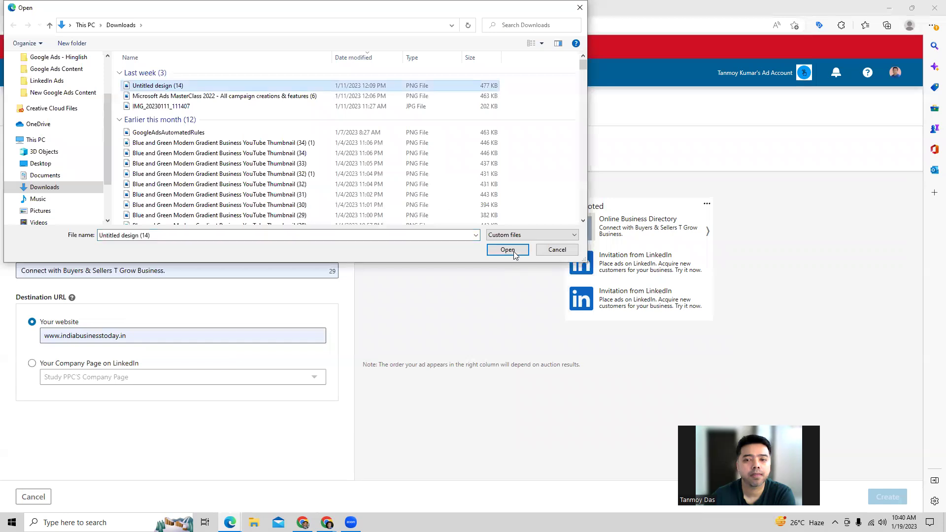
left_click(513, 252)
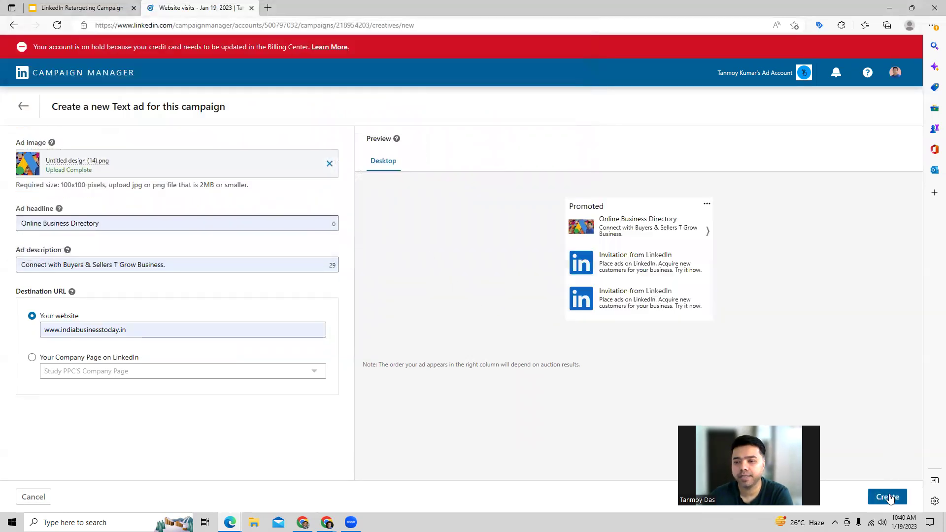
left_click(889, 498)
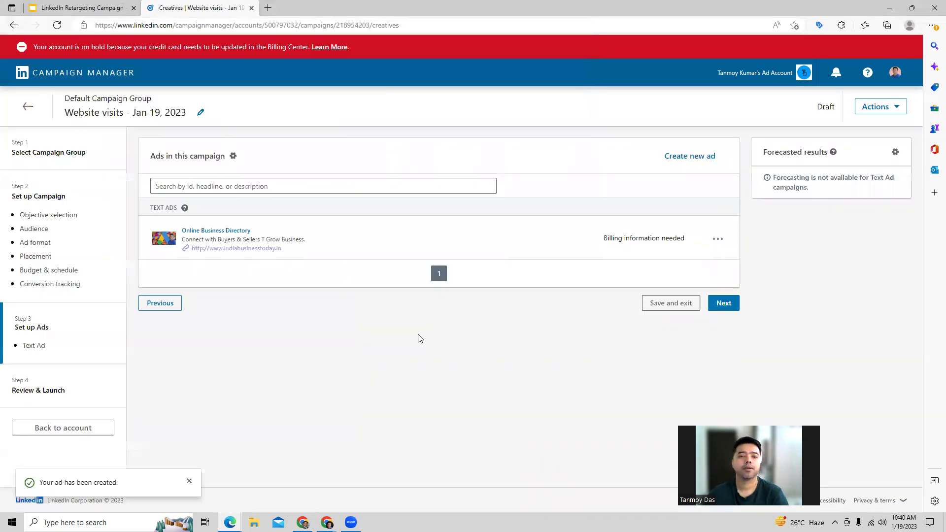
Step: Review the campaign summary on Review & Launch and launch the campaign
left_click(723, 304)
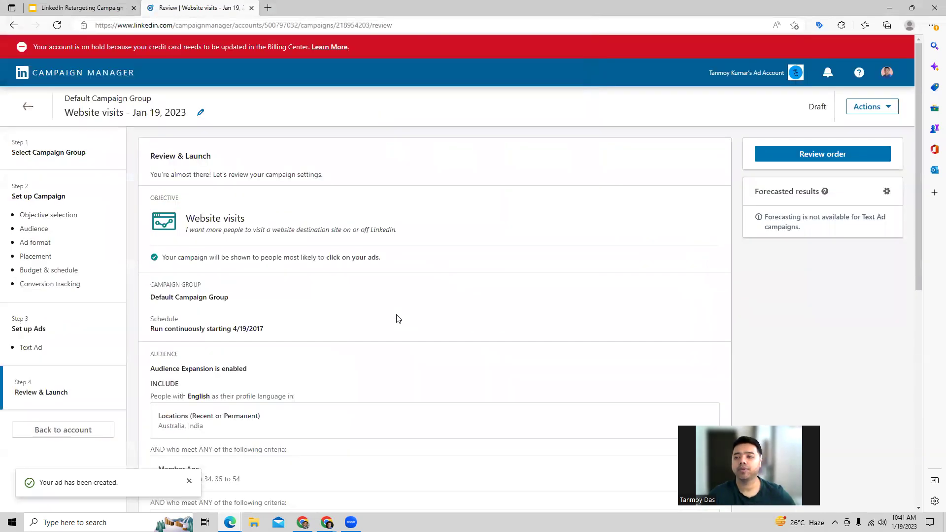
scroll(398, 319, "down", 4)
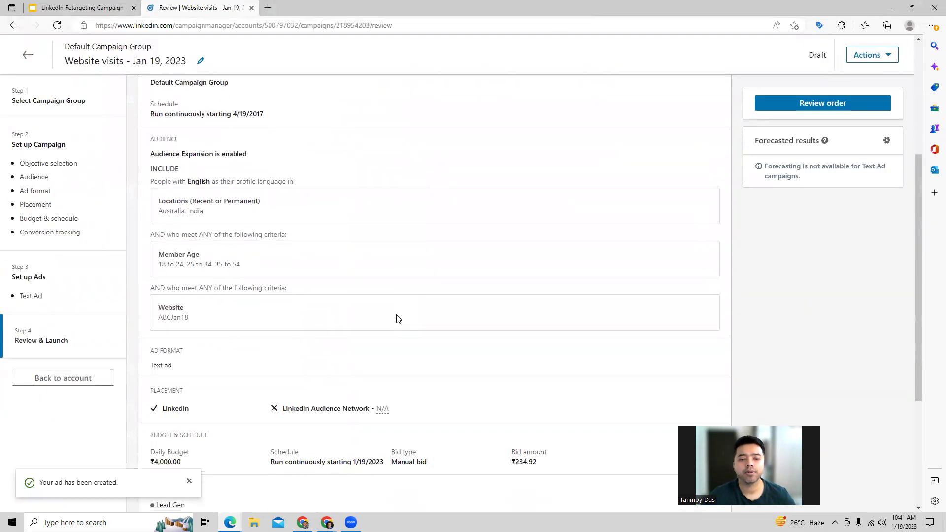
scroll(345, 276, "down", 2)
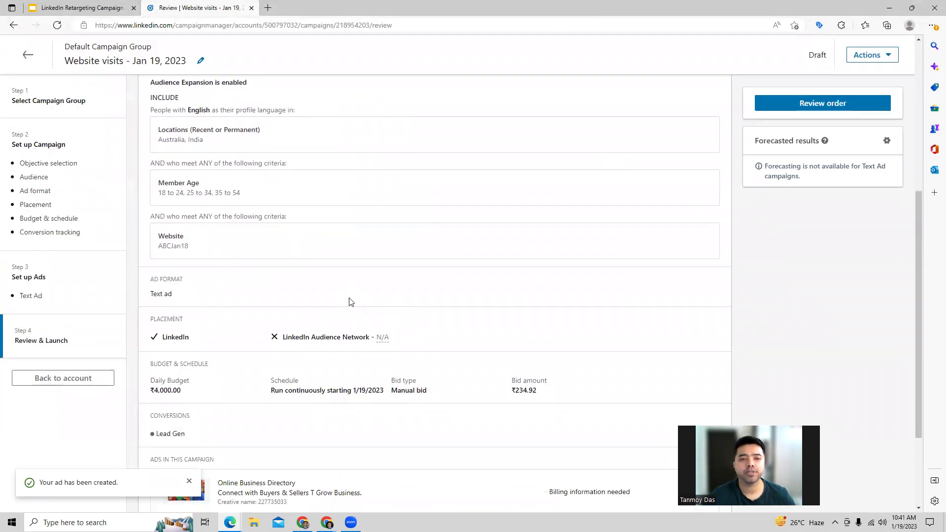
scroll(350, 302, "down", 3)
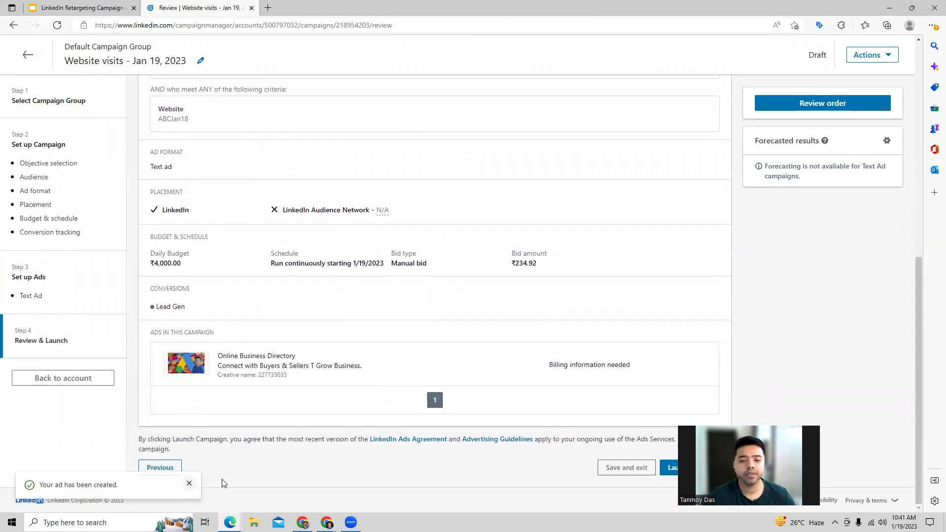
left_click(672, 471)
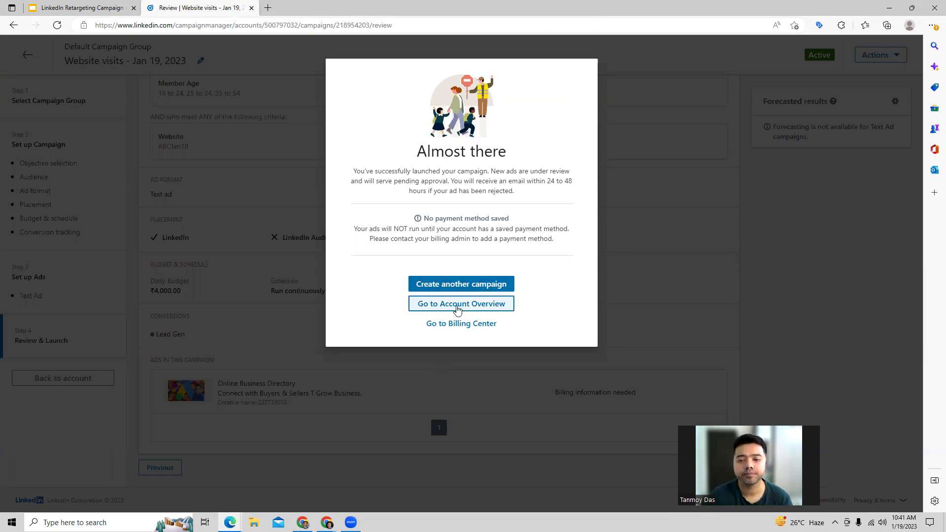
Step: Go to Account Overview from the Almost there dialog to see the campaigns table
left_click(459, 306)
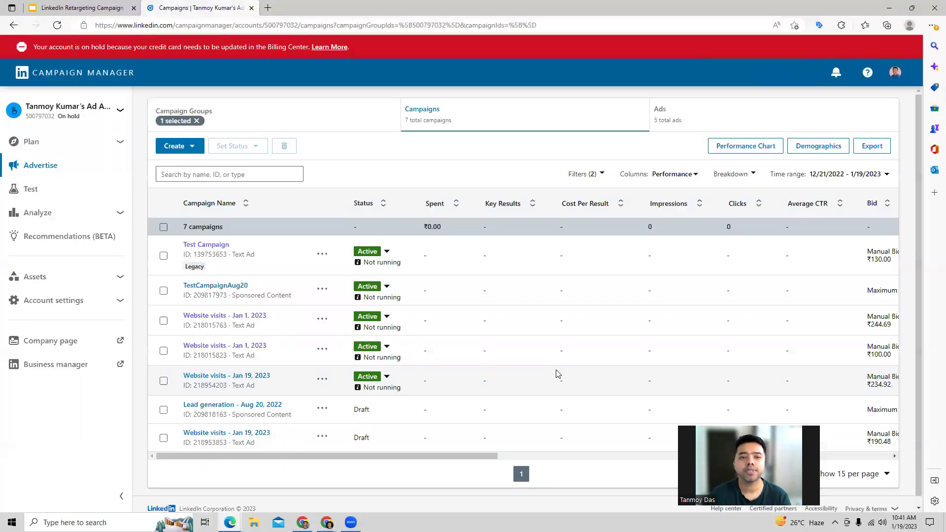